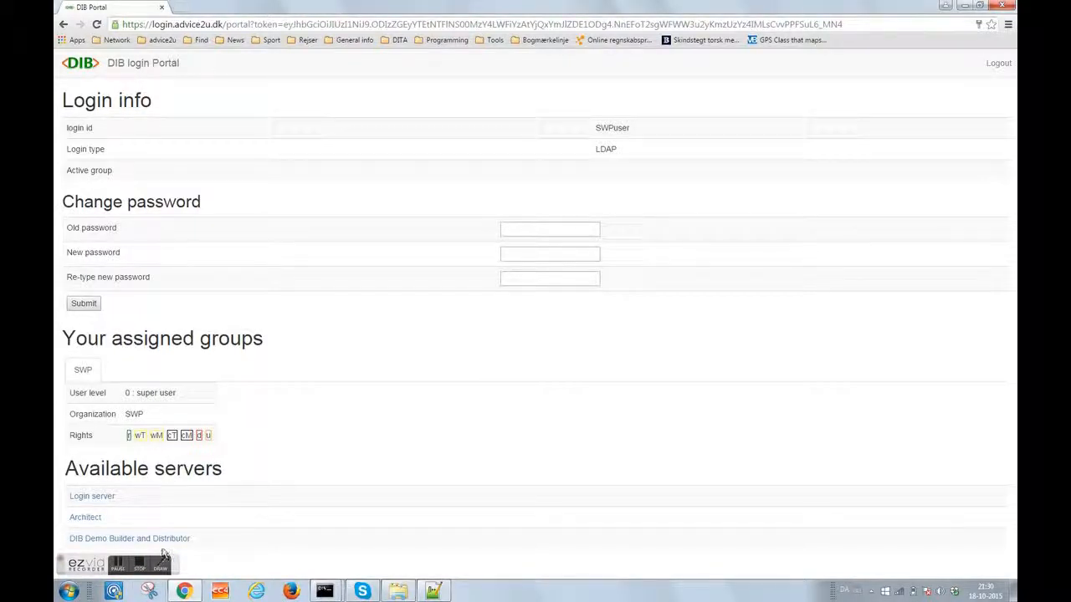
- In the Builder, expand DIBORGS > SWP > Dynamic CL prototype1 and select KeldEx1 - DIAG
left_click(153, 543)
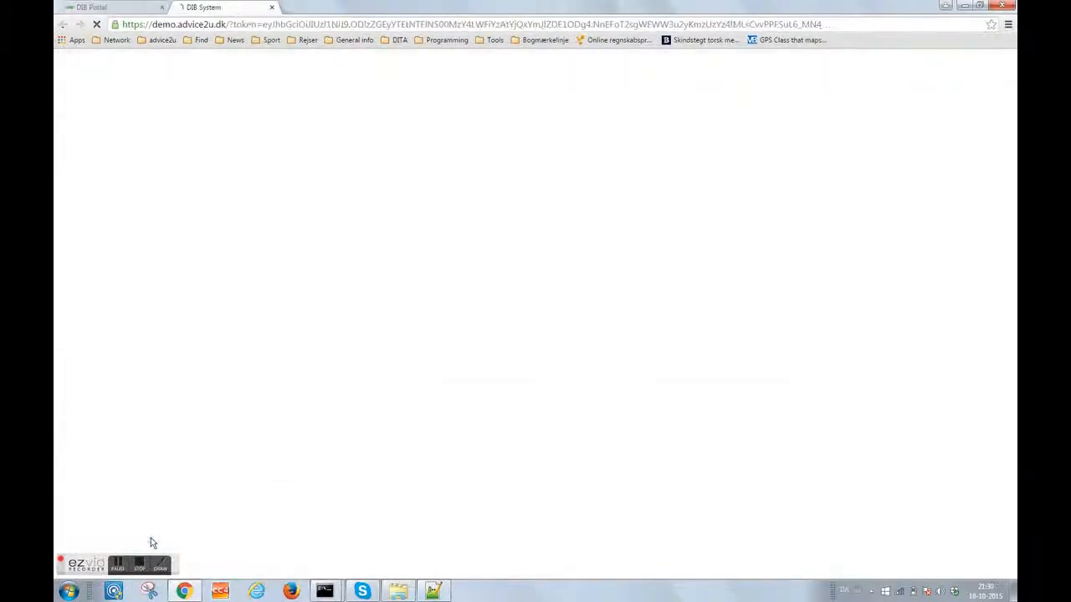
left_click(251, 128)
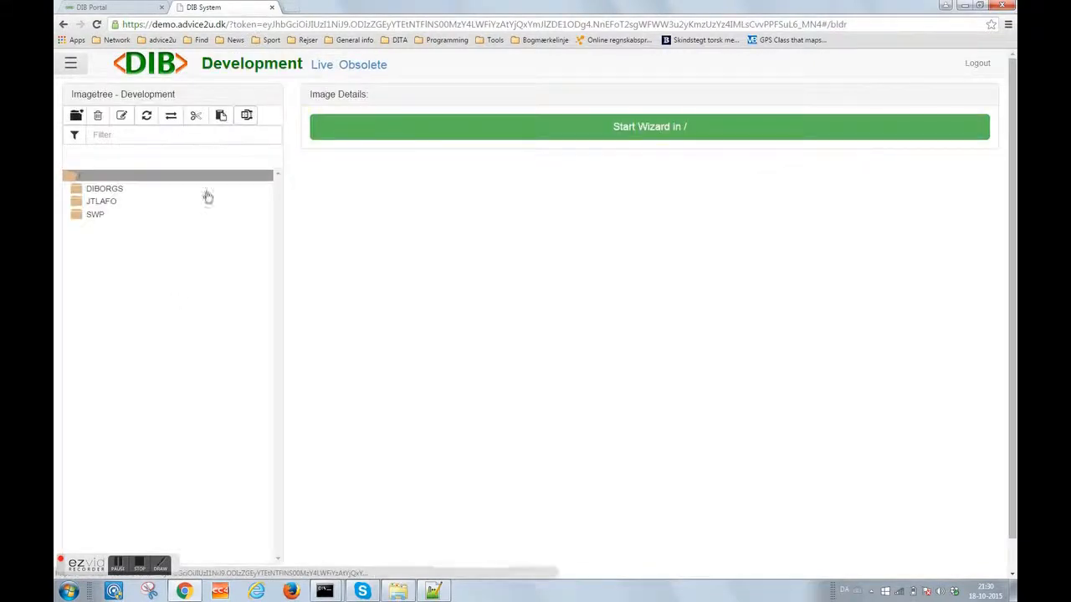
left_click(104, 189)
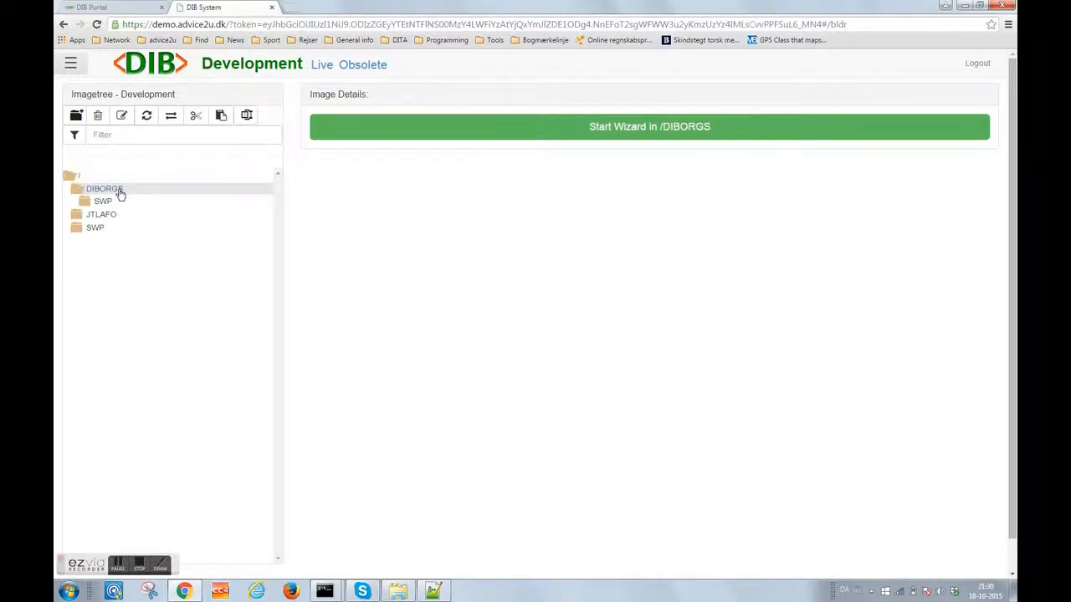
left_click(105, 201)
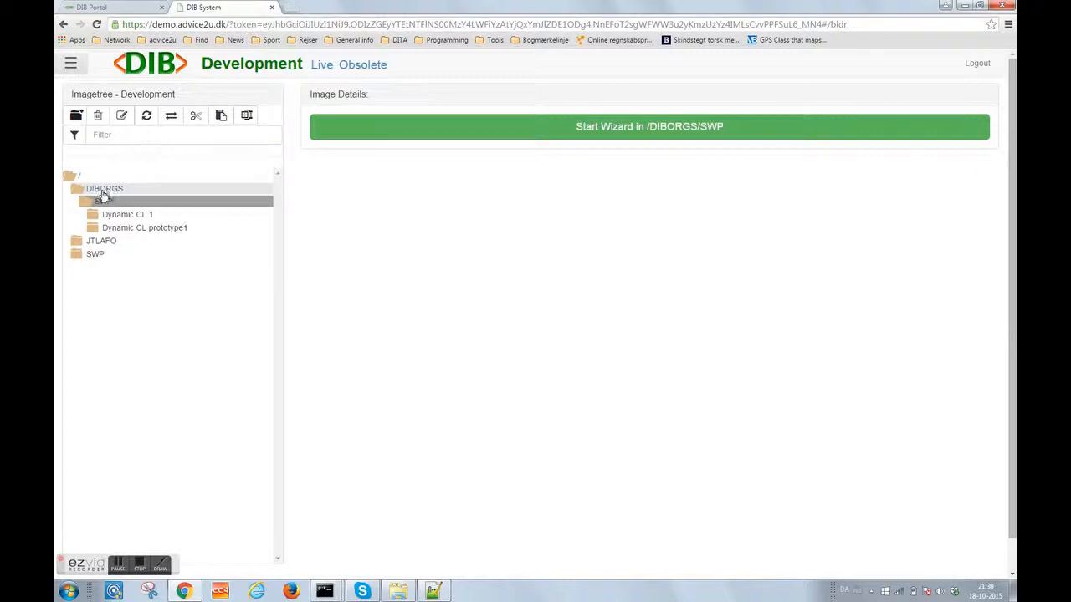
left_click(127, 230)
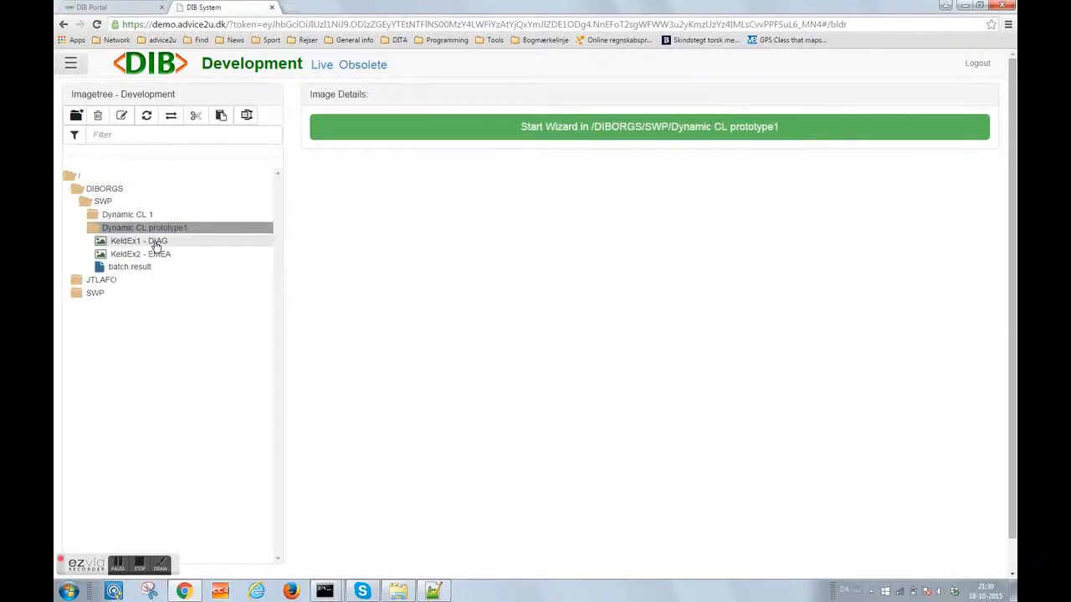
left_click(155, 242)
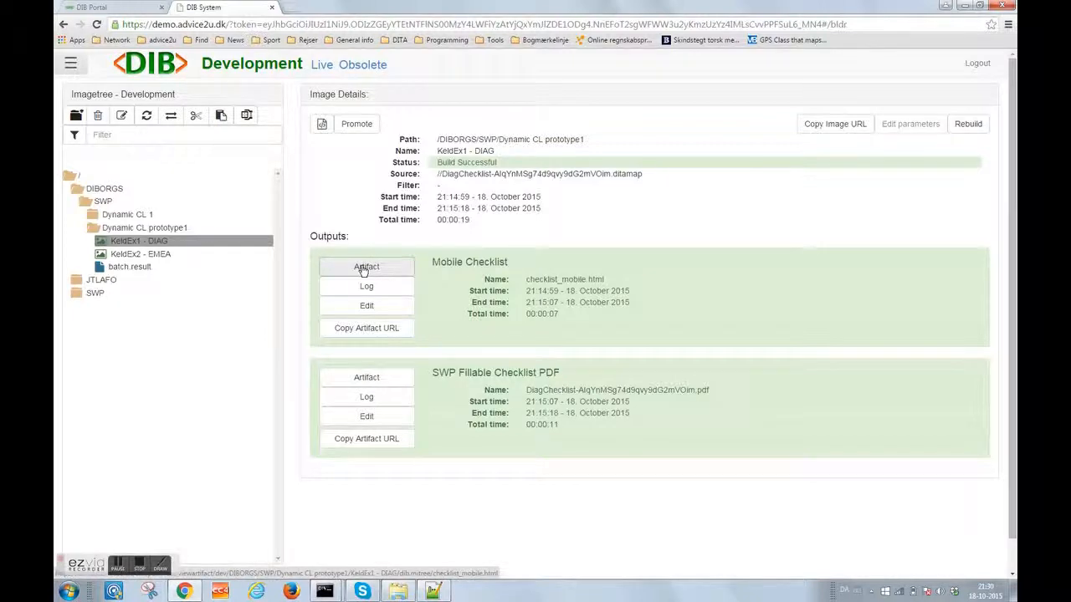
left_click(364, 270)
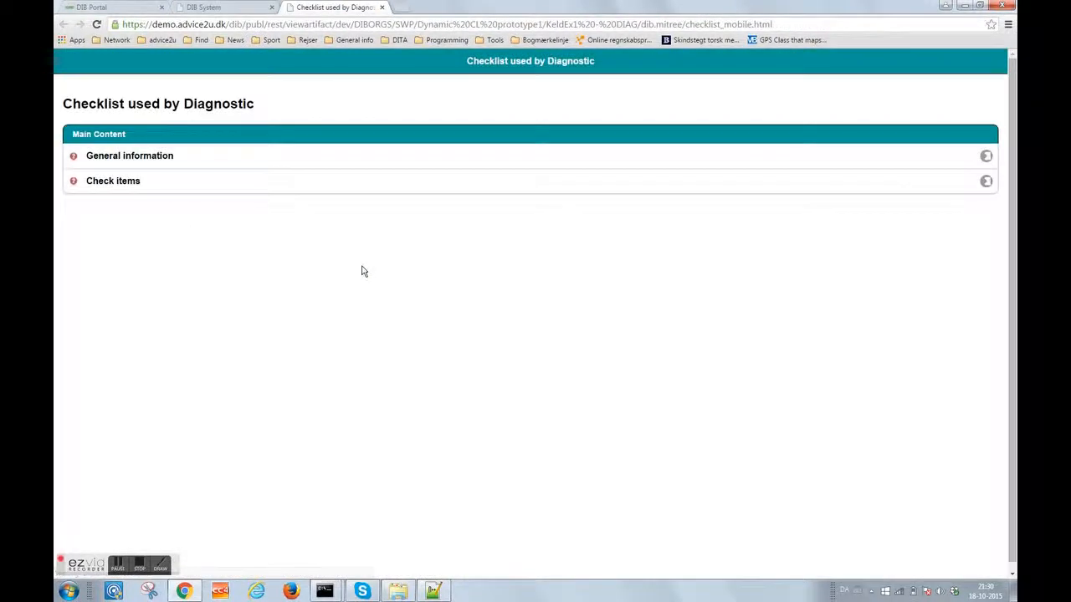
left_click(346, 164)
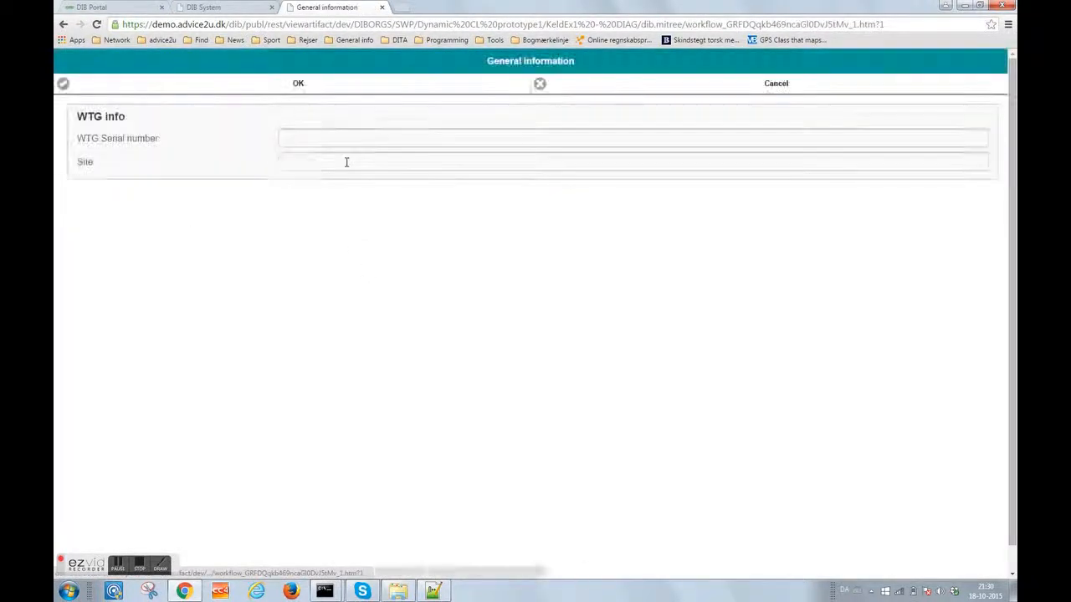
left_click(328, 163)
left_click(315, 86)
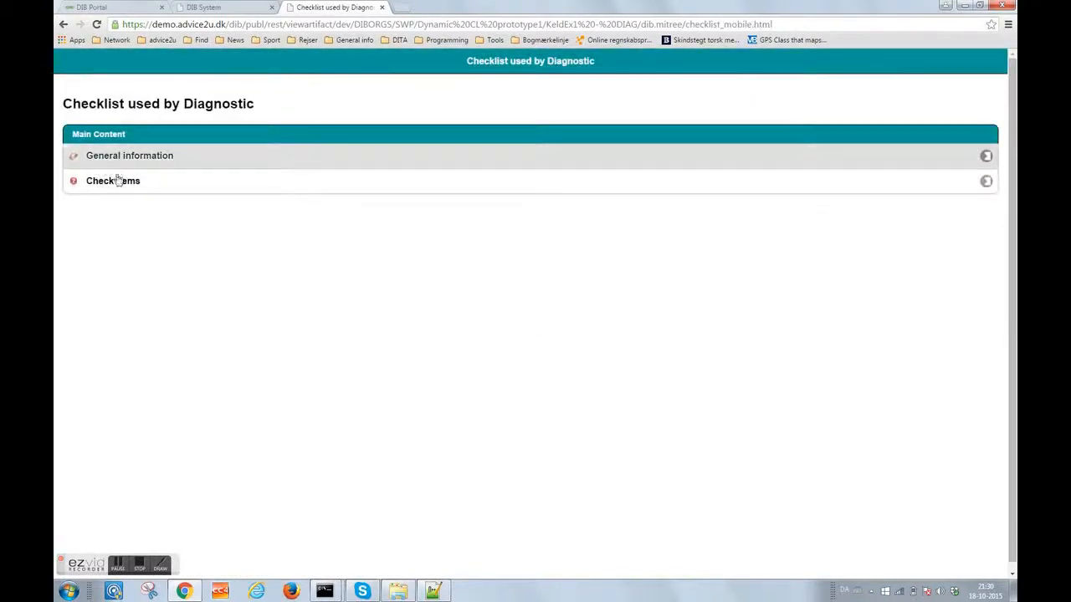
left_click(140, 184)
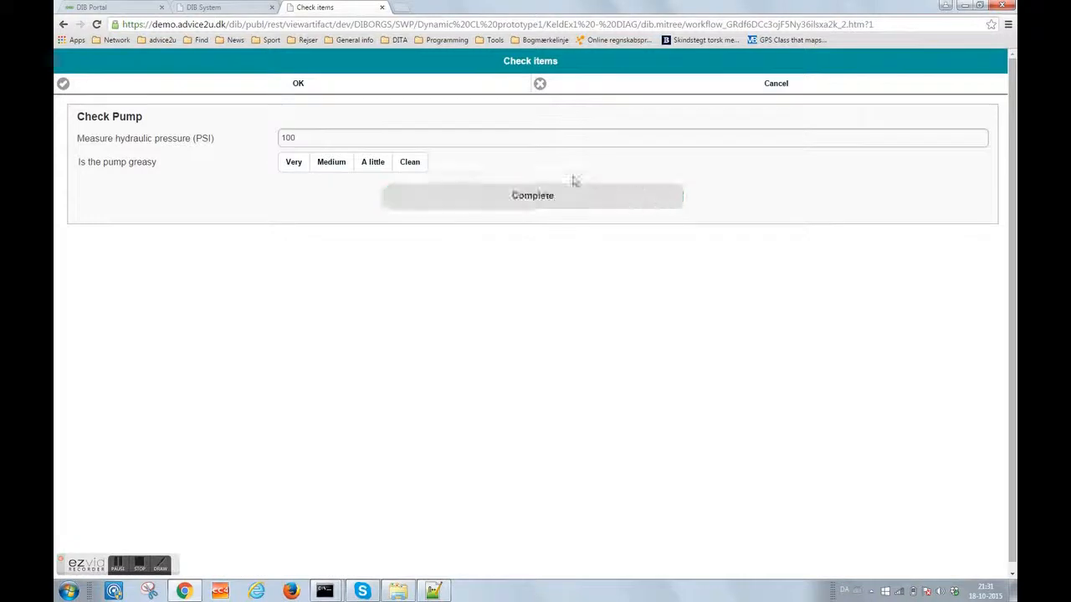
left_click(318, 89)
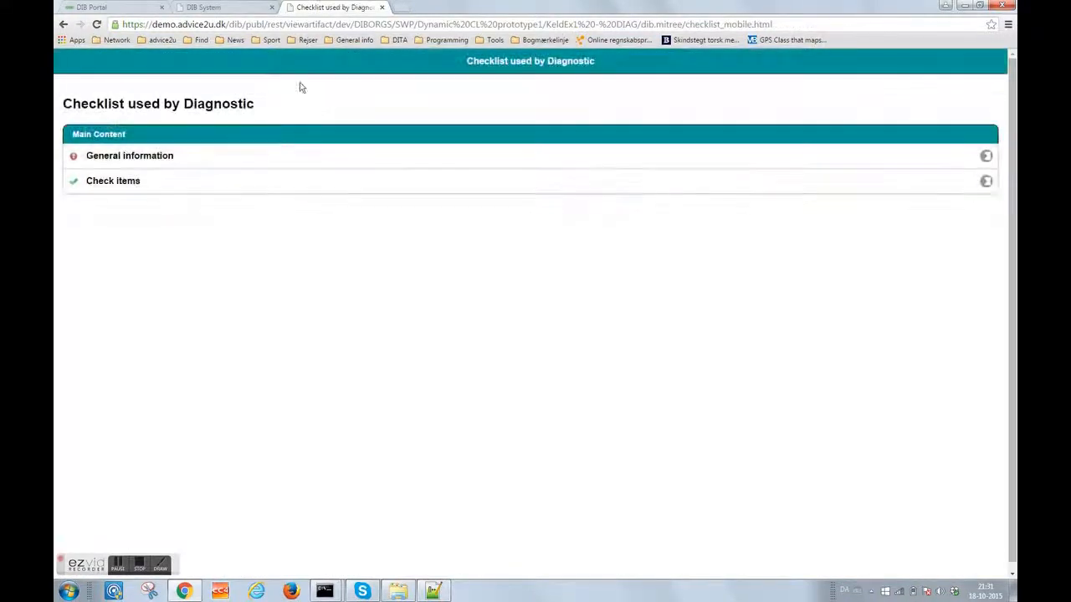
left_click(382, 7)
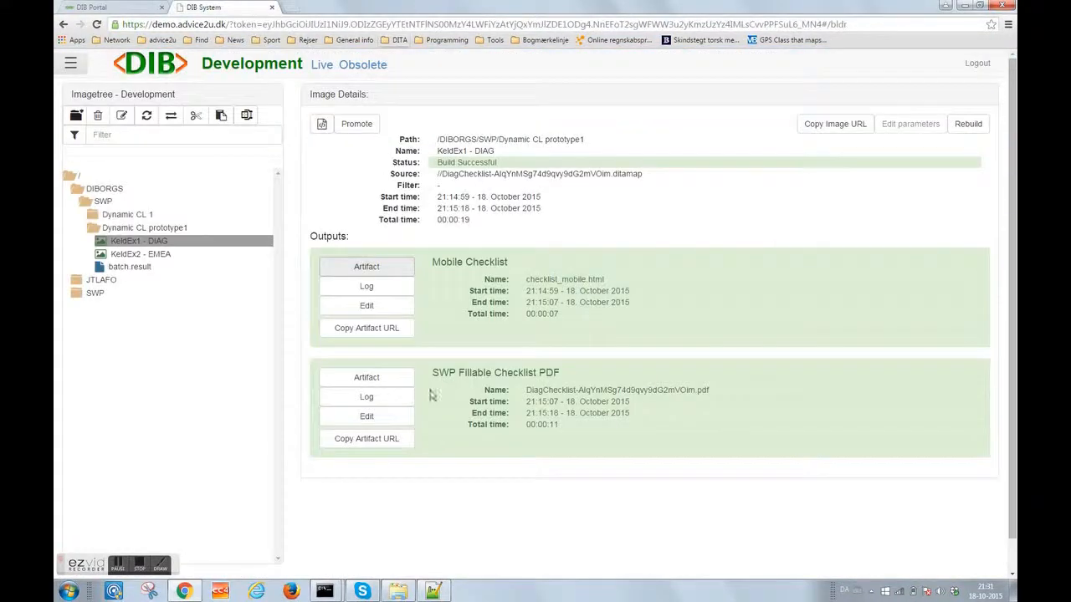
left_click(381, 373)
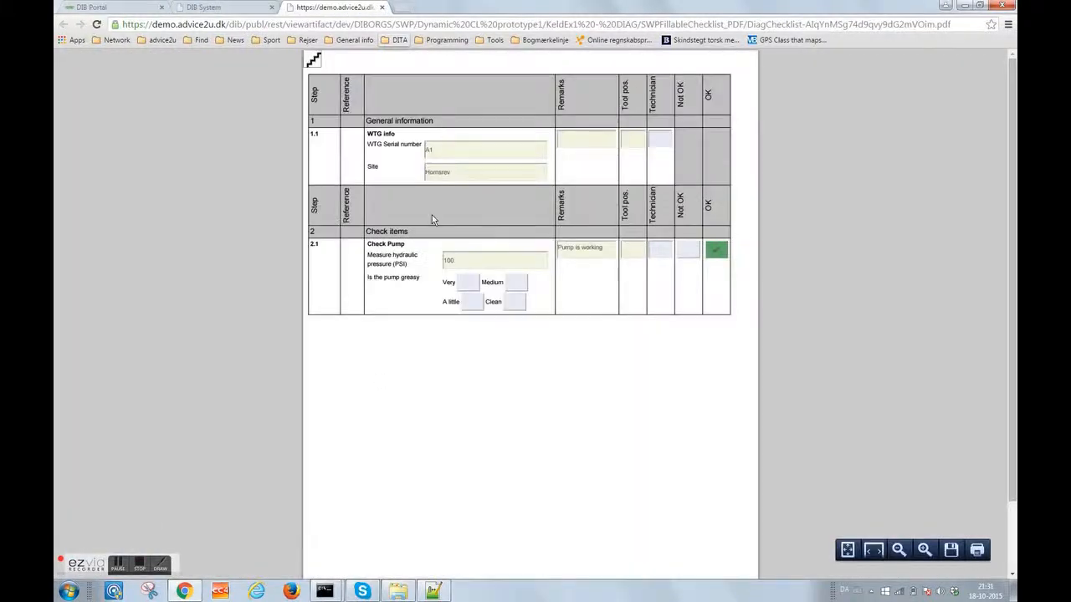
left_click(382, 7)
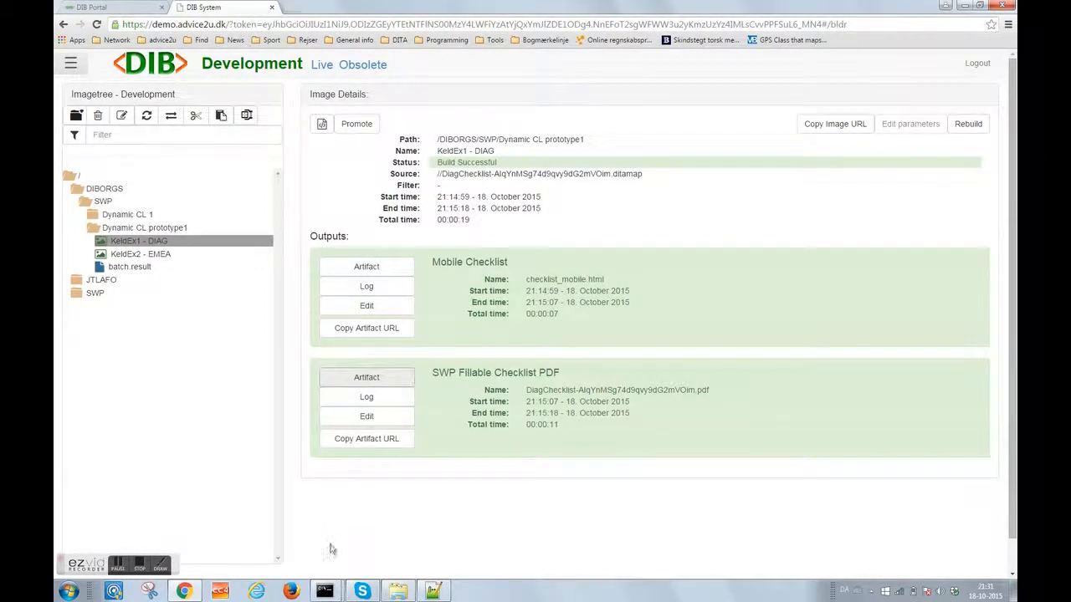
mouse_move(374, 595)
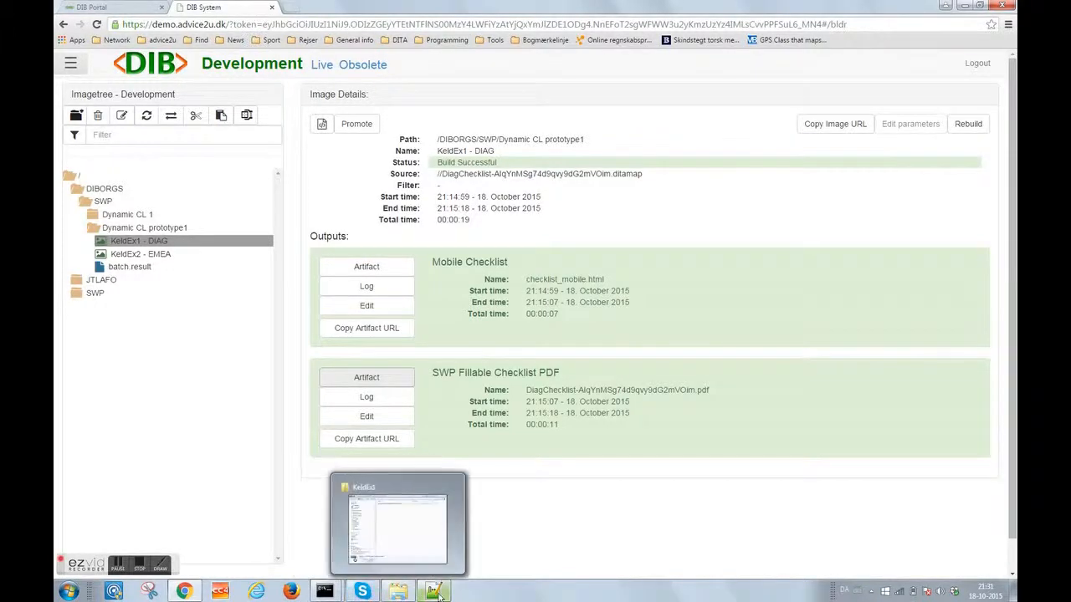
- Close the checklist JSON and SWPdiagBatch.xml files, quit Notepad++, and bring up the folder window
left_click(425, 431)
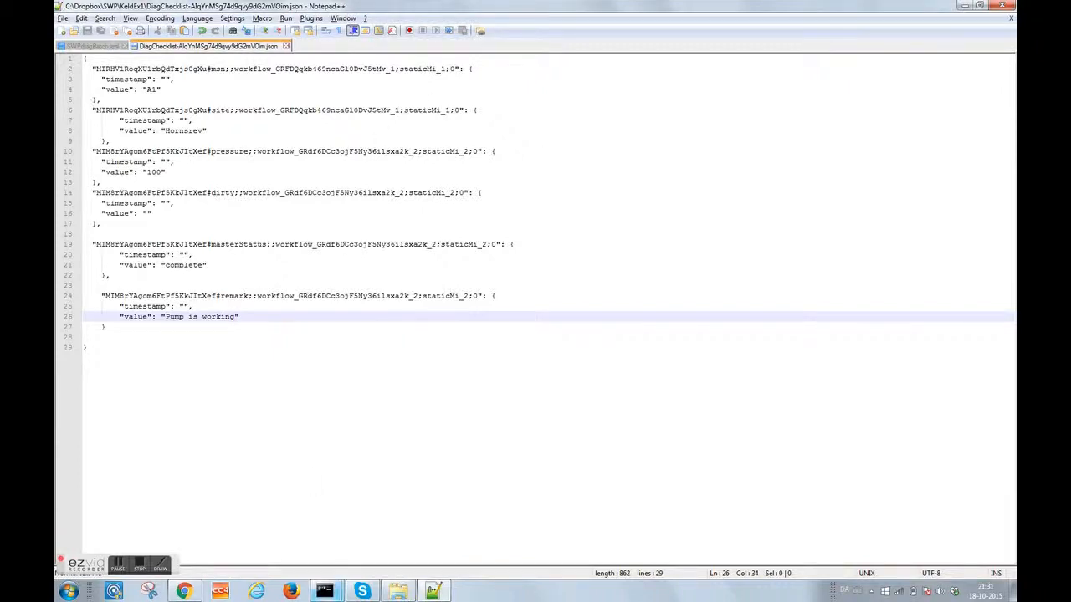
left_click(1010, 21)
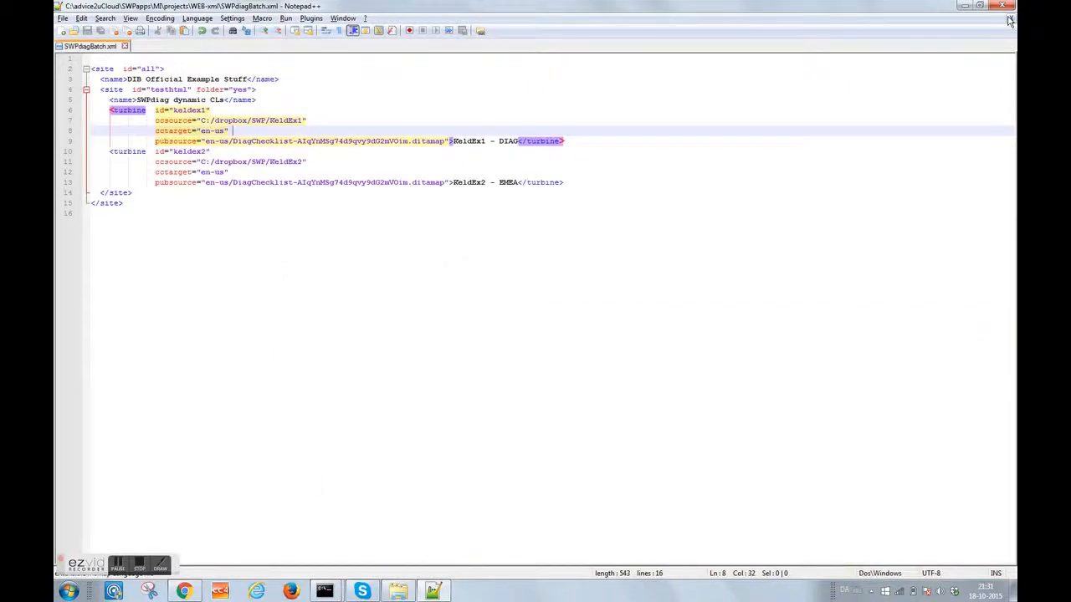
left_click(1010, 21)
left_click(1002, 6)
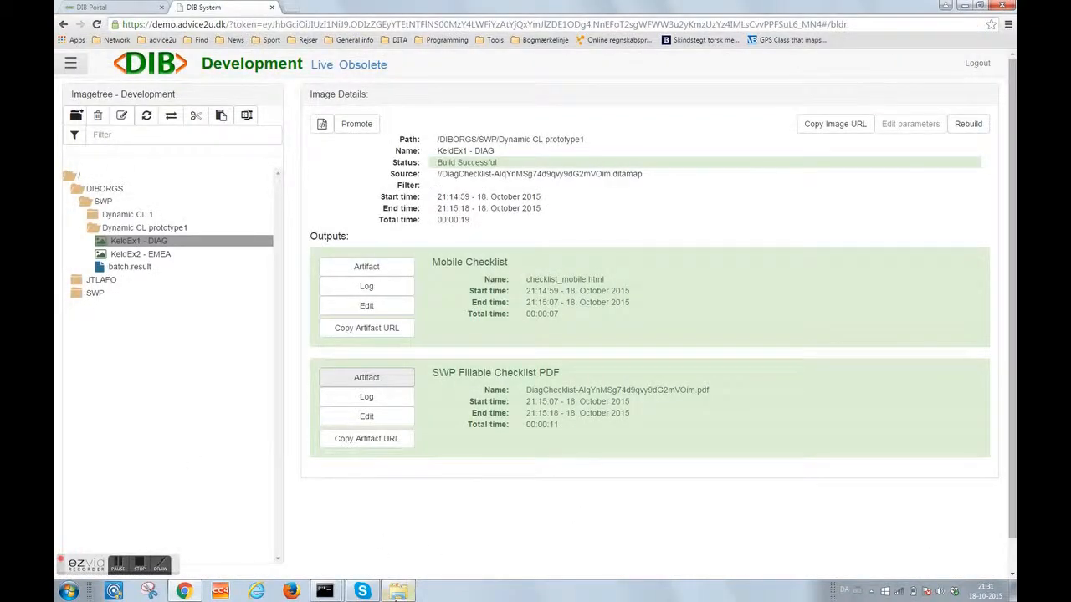
left_click(399, 592)
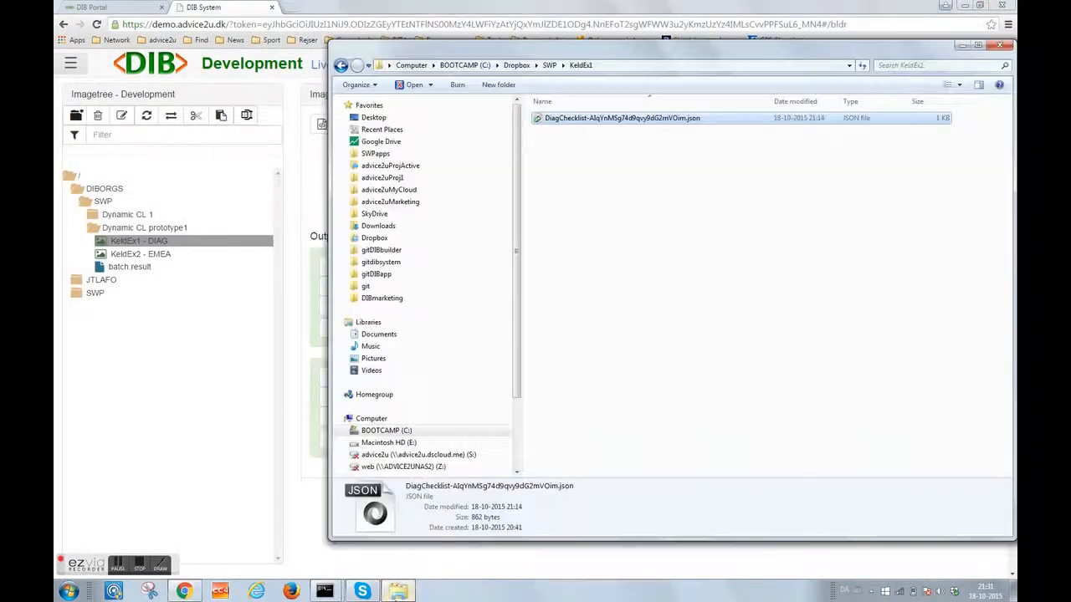
- Browse to Dropbox > SWP and look inside the KeldEx2 folder
left_click(385, 239)
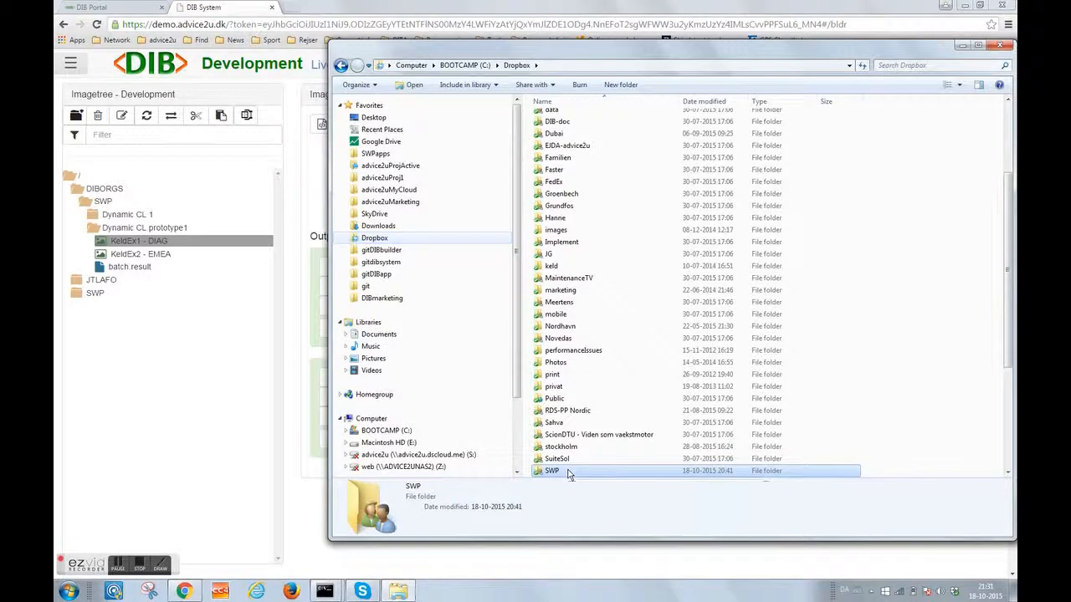
double_click(569, 472)
left_click(569, 119)
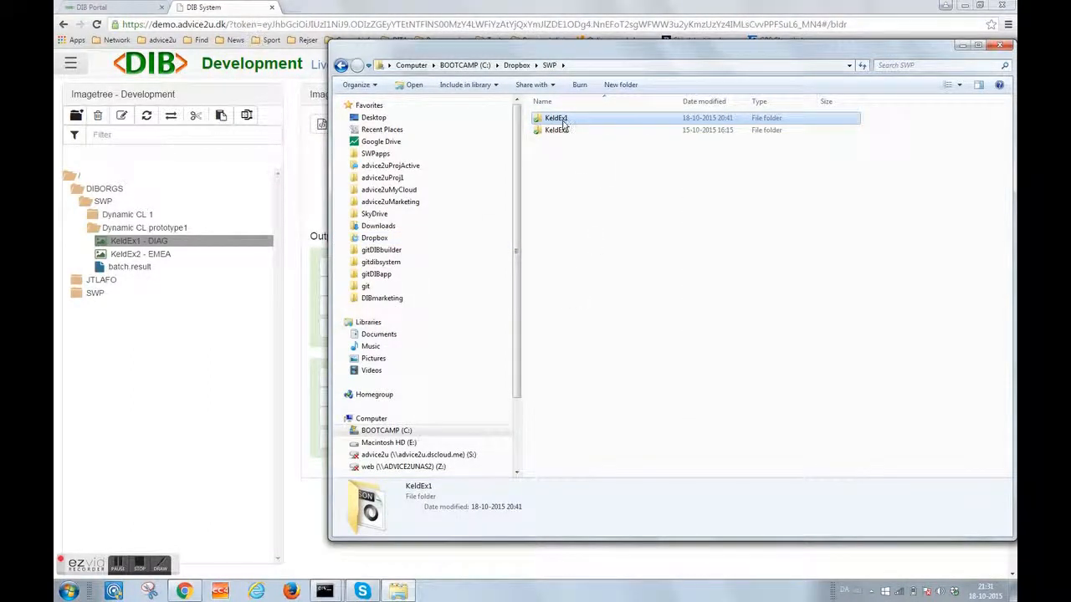
double_click(567, 131)
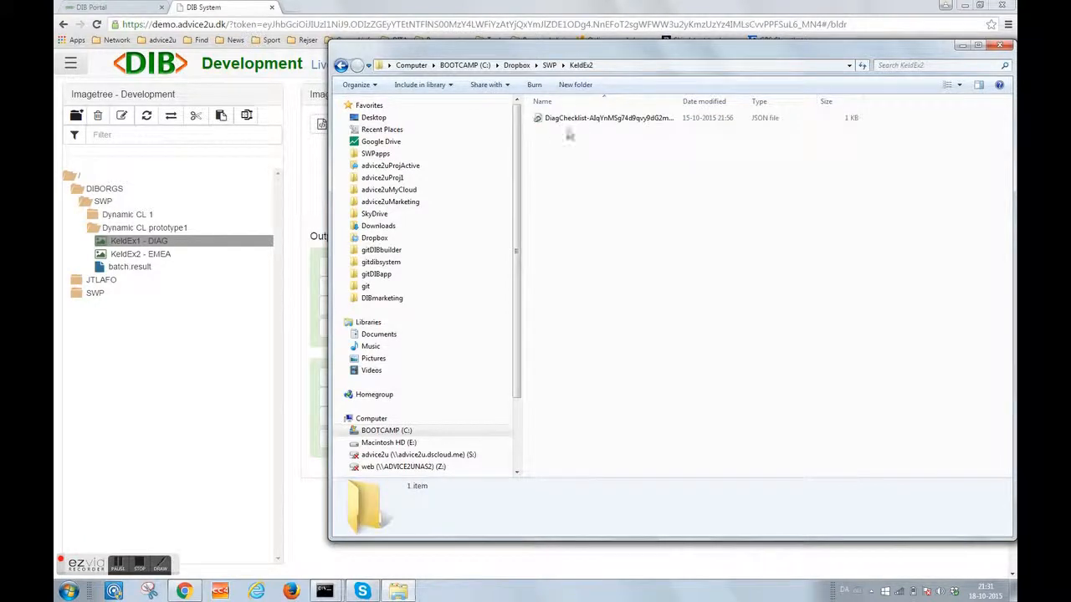
left_click(549, 66)
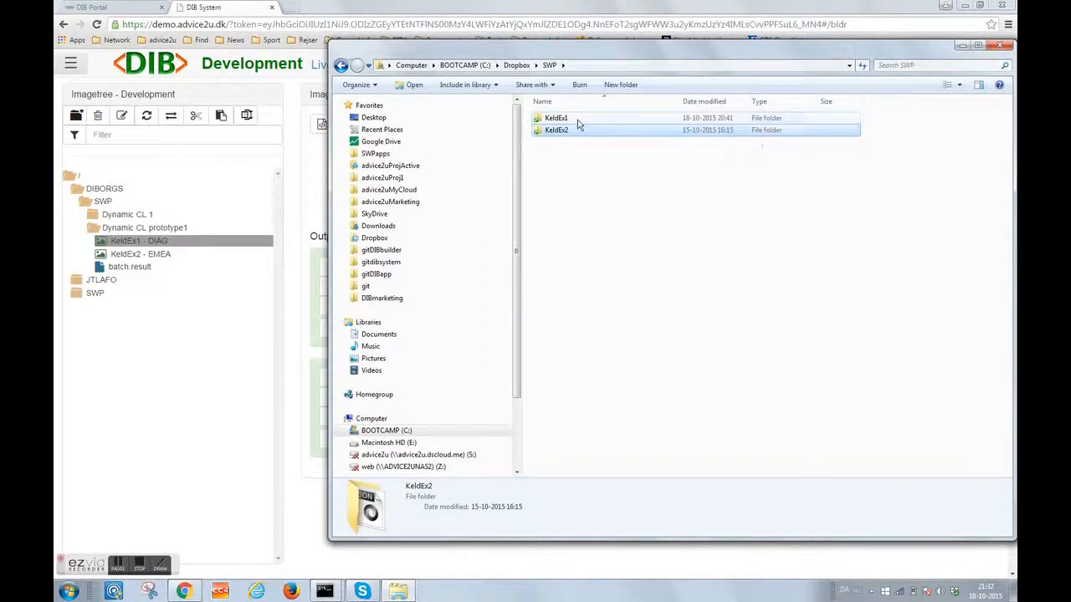
- Open the KeldEx1 folder, select its DiagChecklist JSON file, and widen the Name column
left_click(577, 120)
double_click(576, 123)
left_click(577, 123)
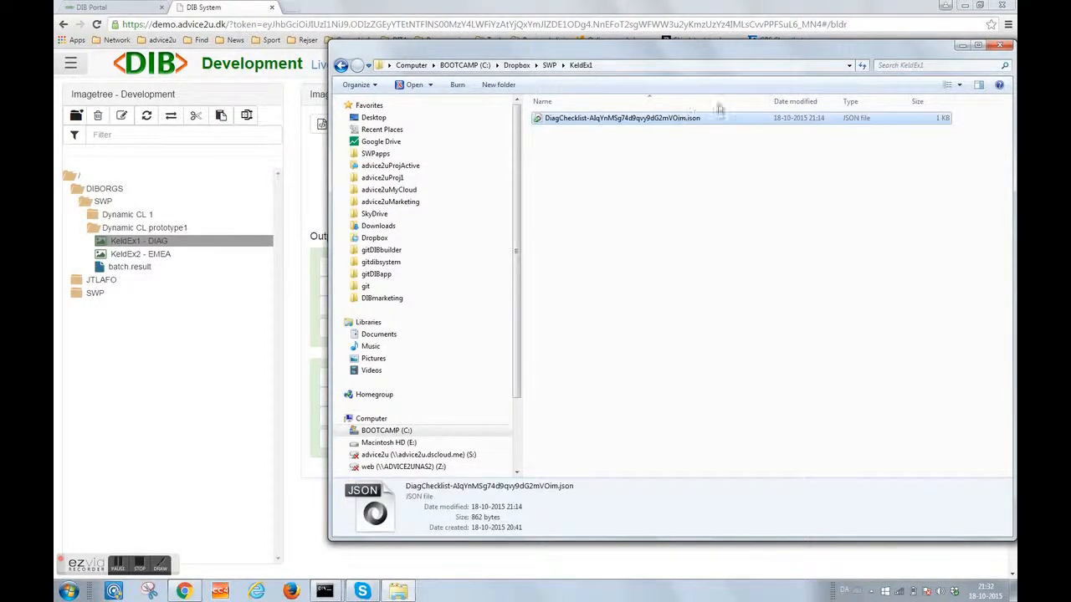
left_click_drag(772, 105, 809, 106)
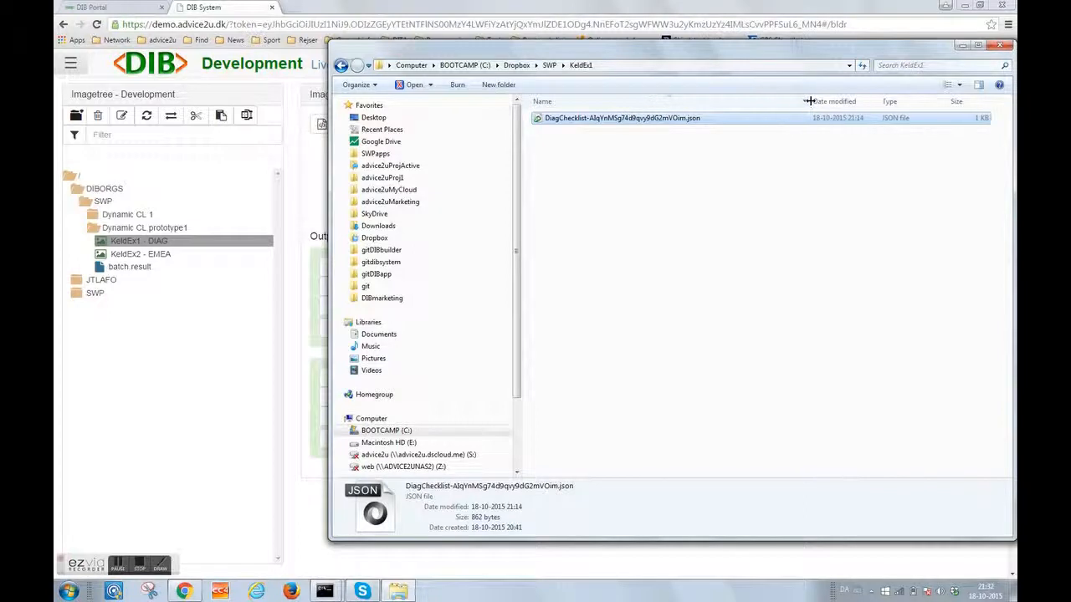
- Edit the JSON in Notepad++, changing A1 to A100 and Hornsrev to Hornsrev-2
right_click(682, 121)
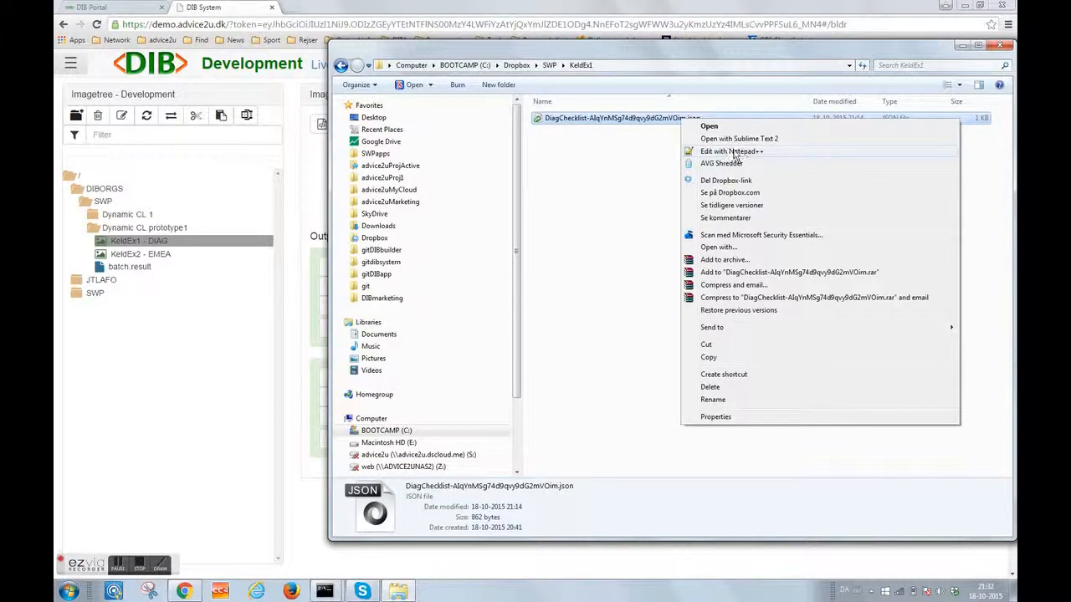
left_click(687, 150)
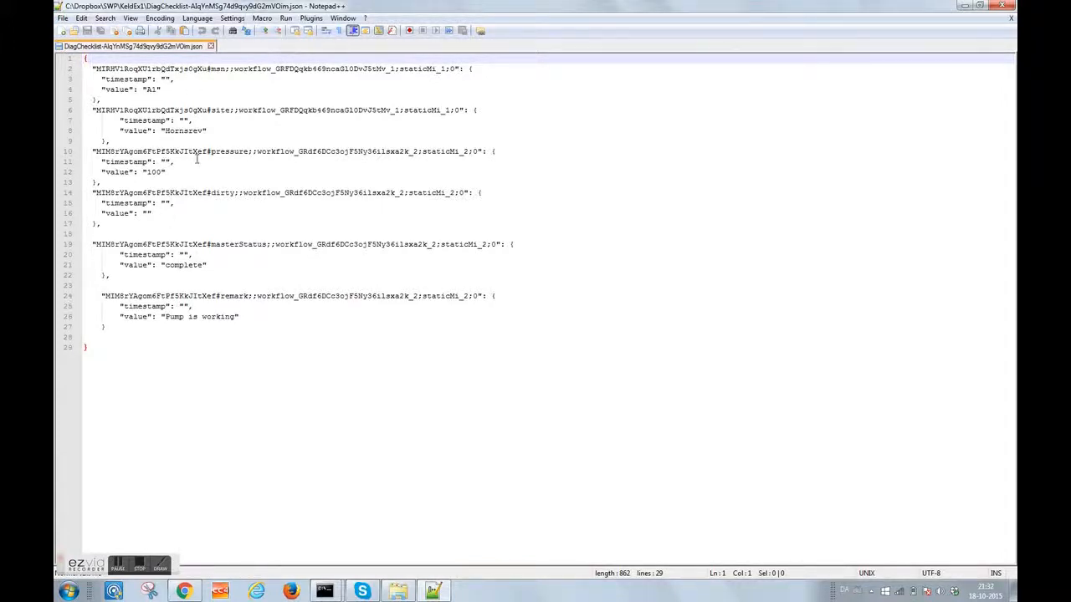
left_click_drag(158, 90, 162, 90)
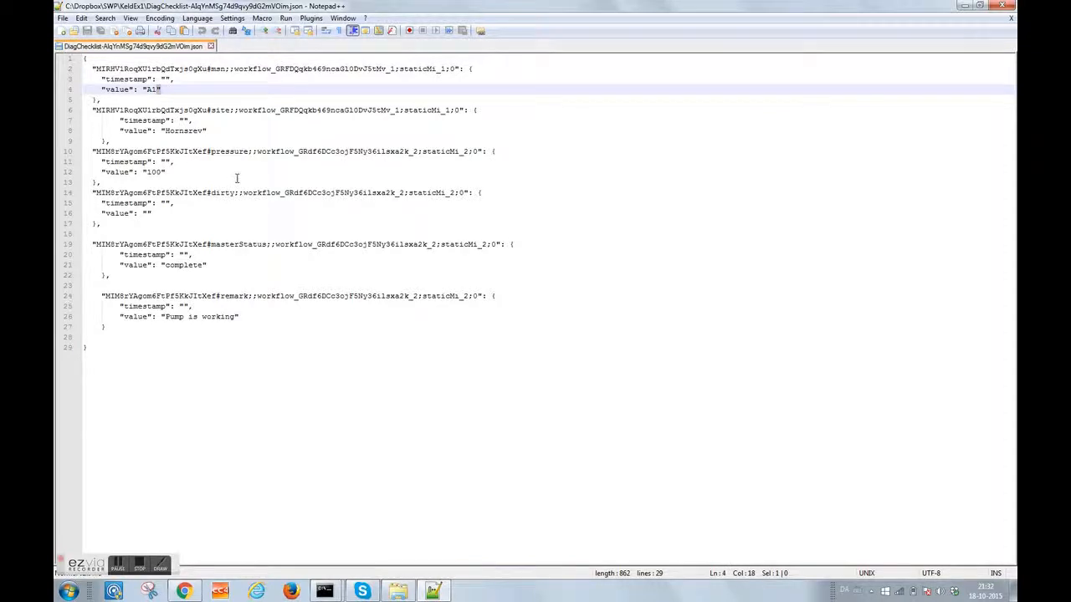
key("Left")
type("00")
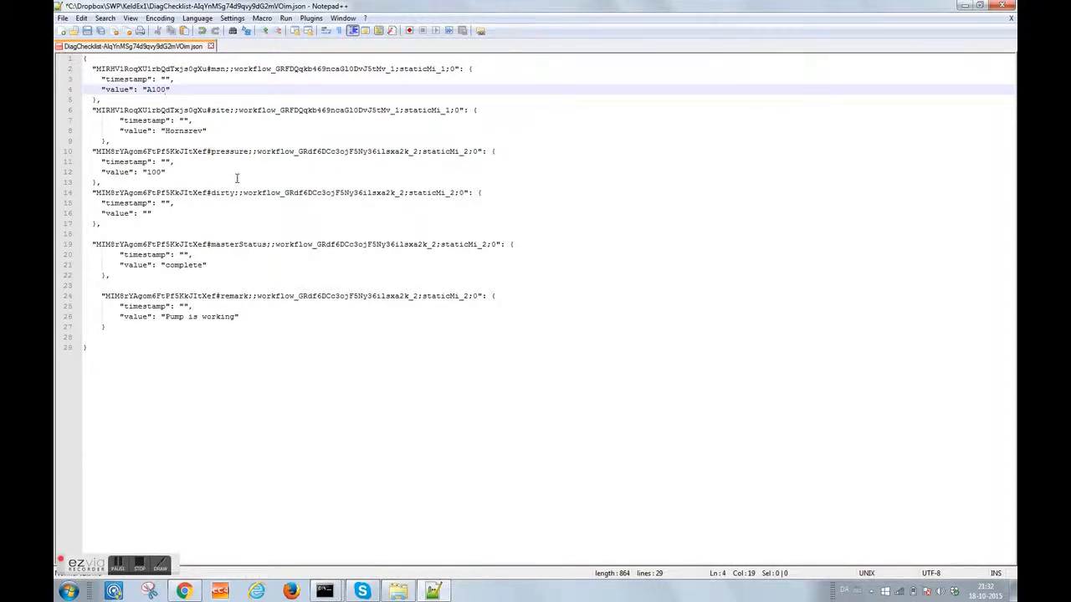
left_click(200, 128)
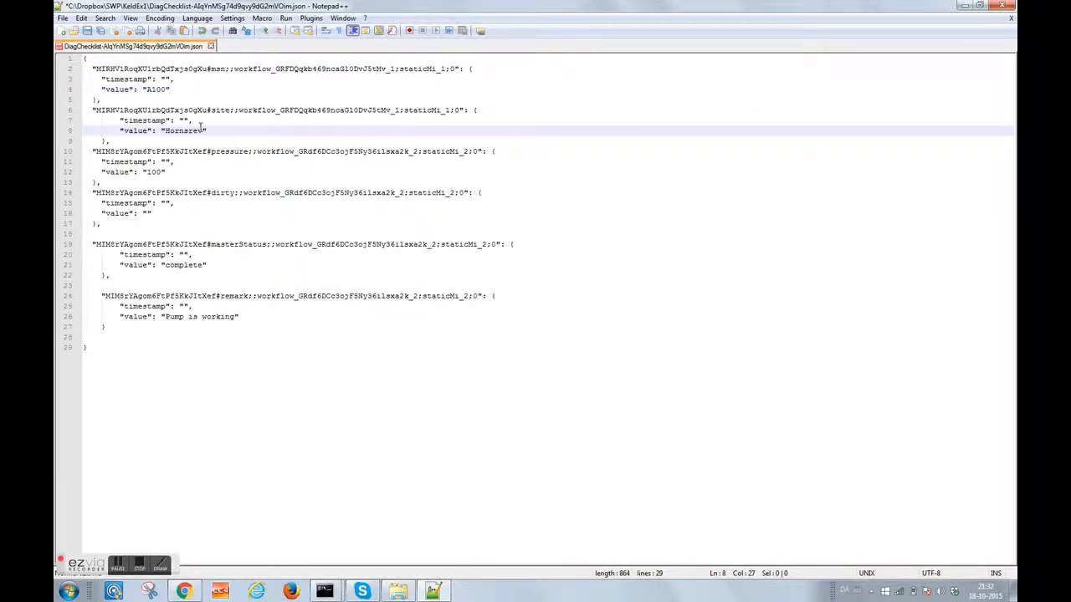
type("-2")
- Set pressure to 10, status to incomplete, remark to 'Pump needs to be replaced', and save
left_click(164, 172)
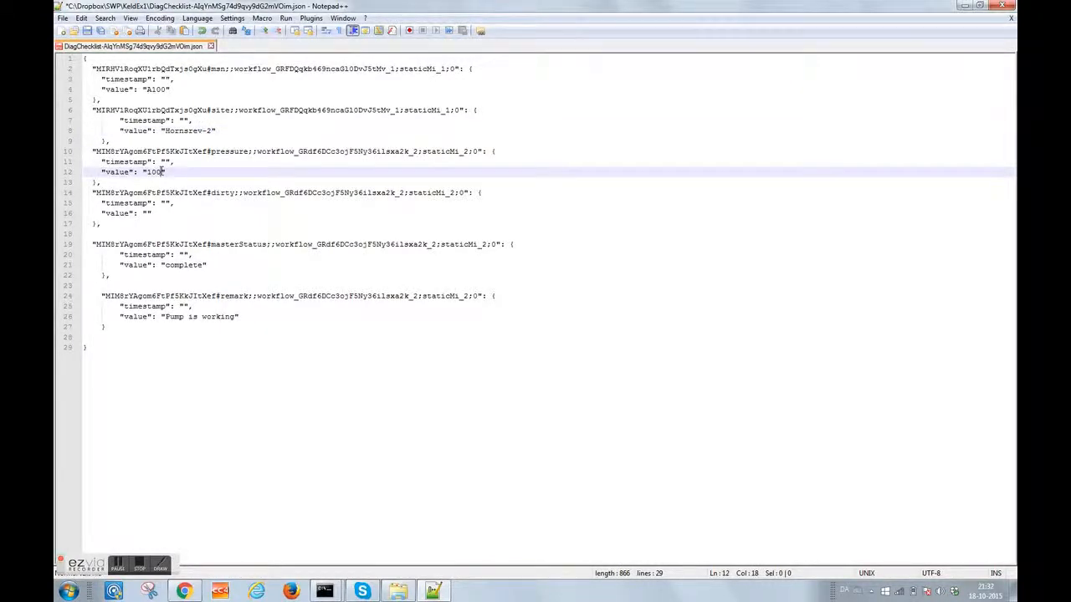
left_click(161, 264)
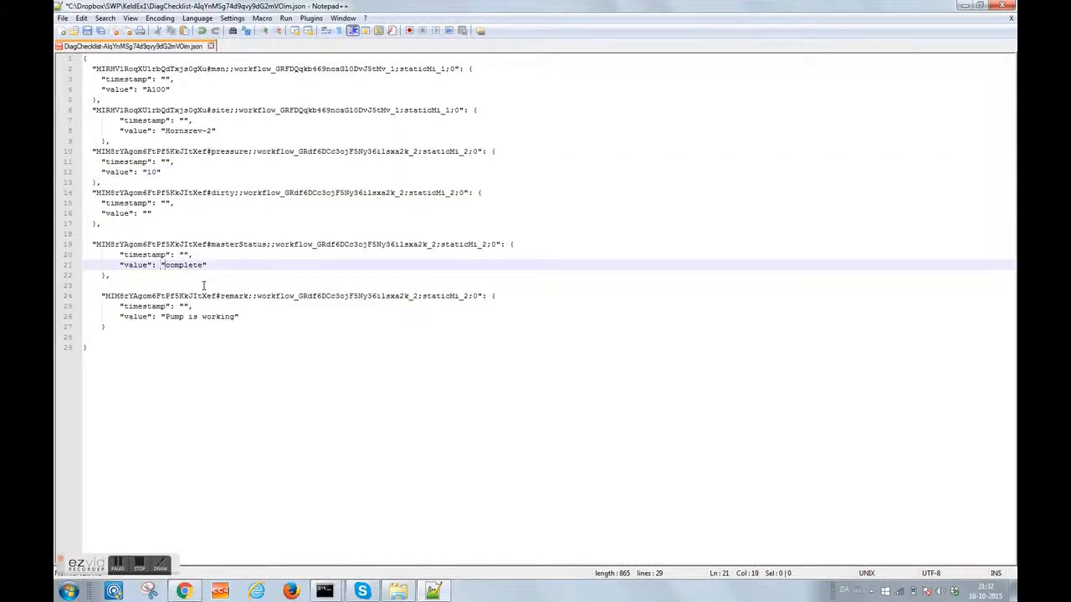
type("in")
left_click_drag(235, 316, 187, 317)
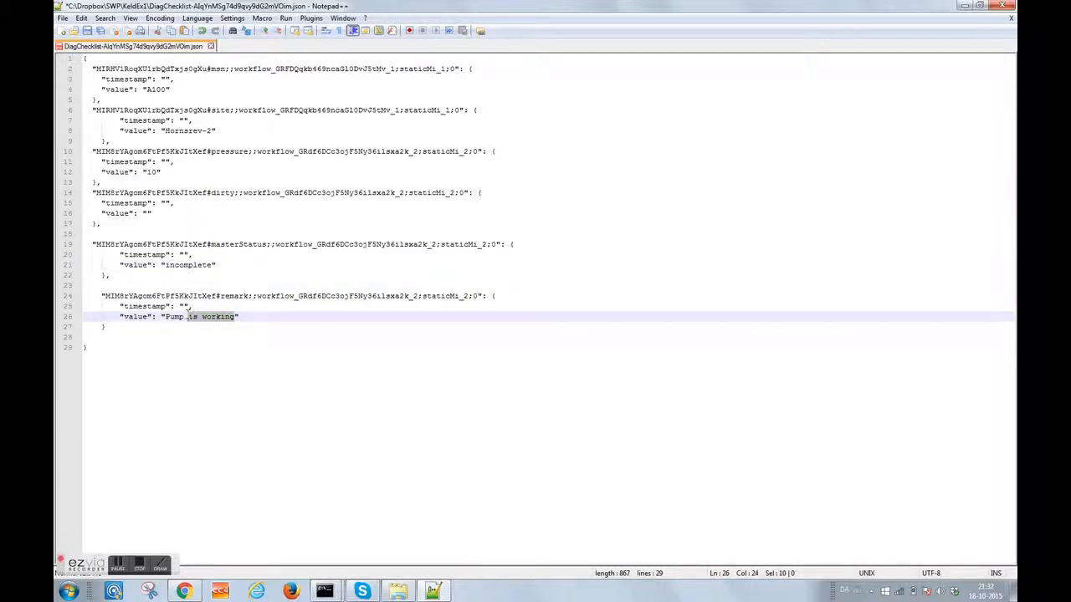
type("needs to be rep")
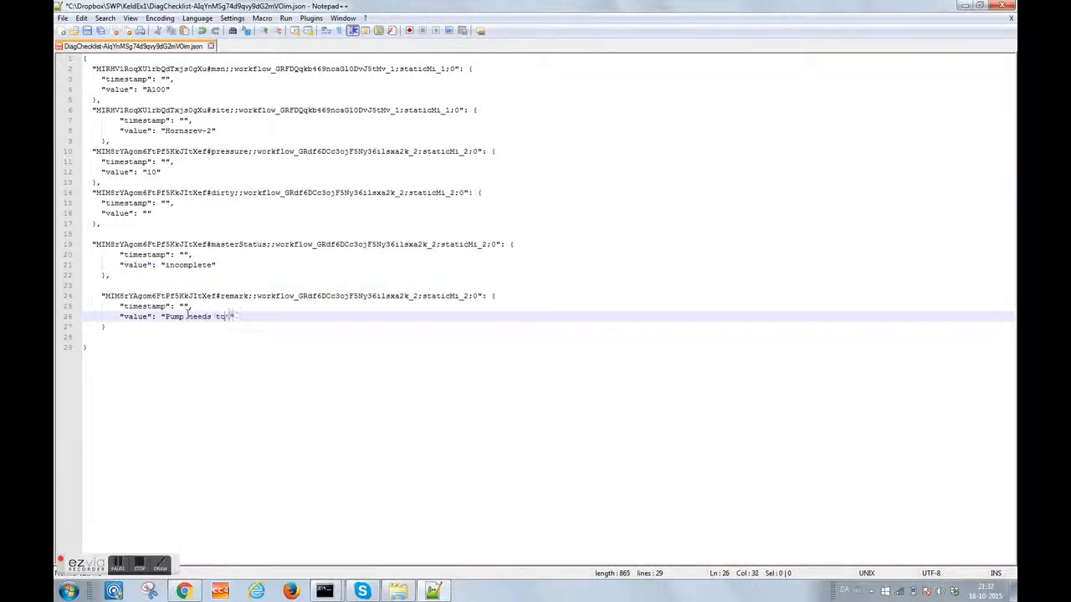
type("laced")
left_click(87, 31)
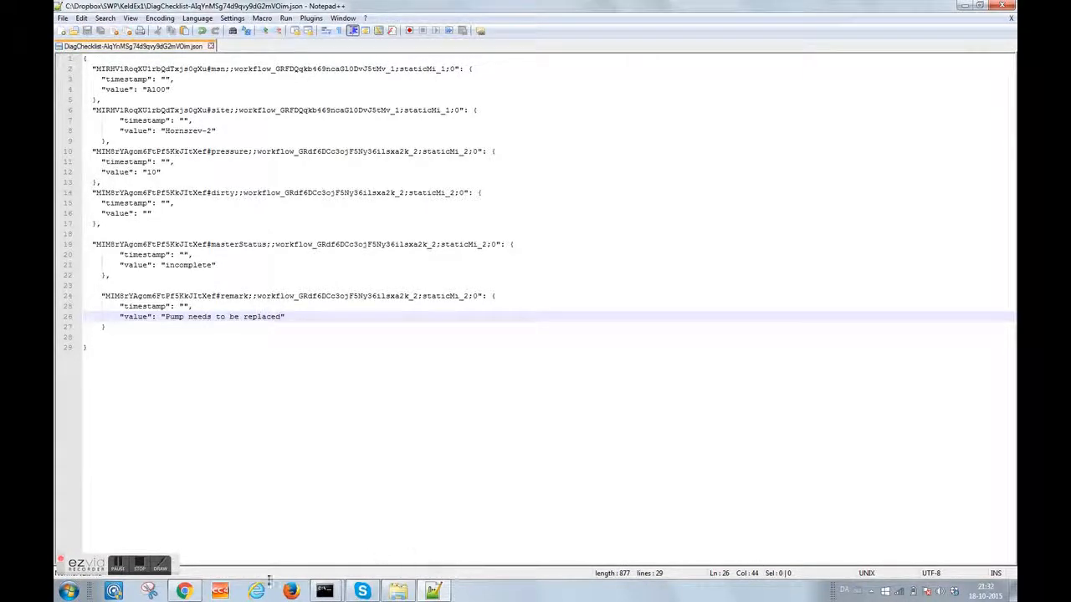
left_click(184, 591)
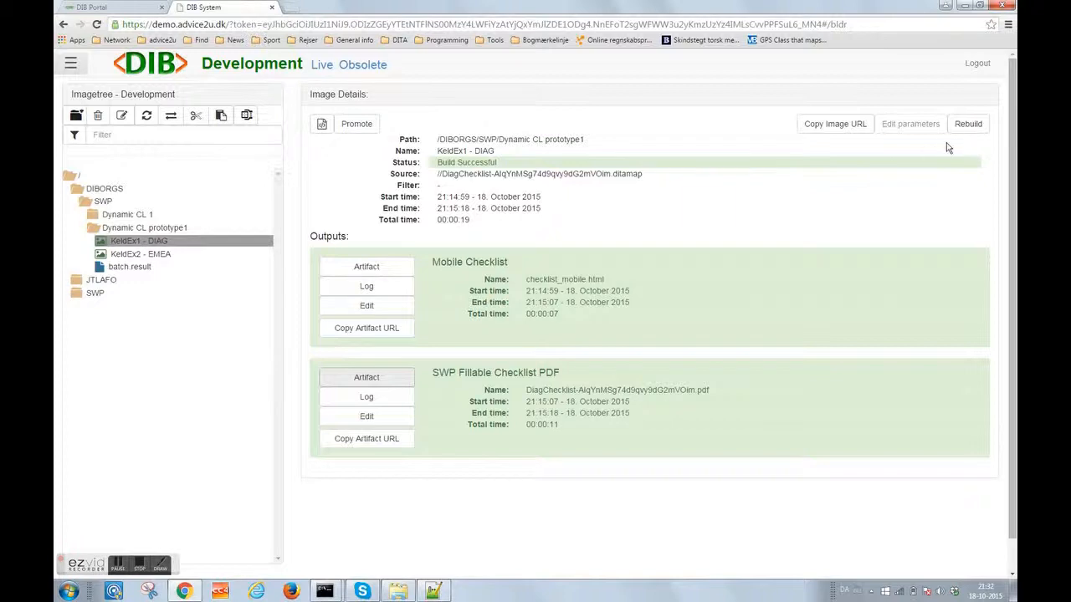
- Rebuild KeldEx1 - DIAG, confirm it, and reload its details to follow the build status
left_click(968, 124)
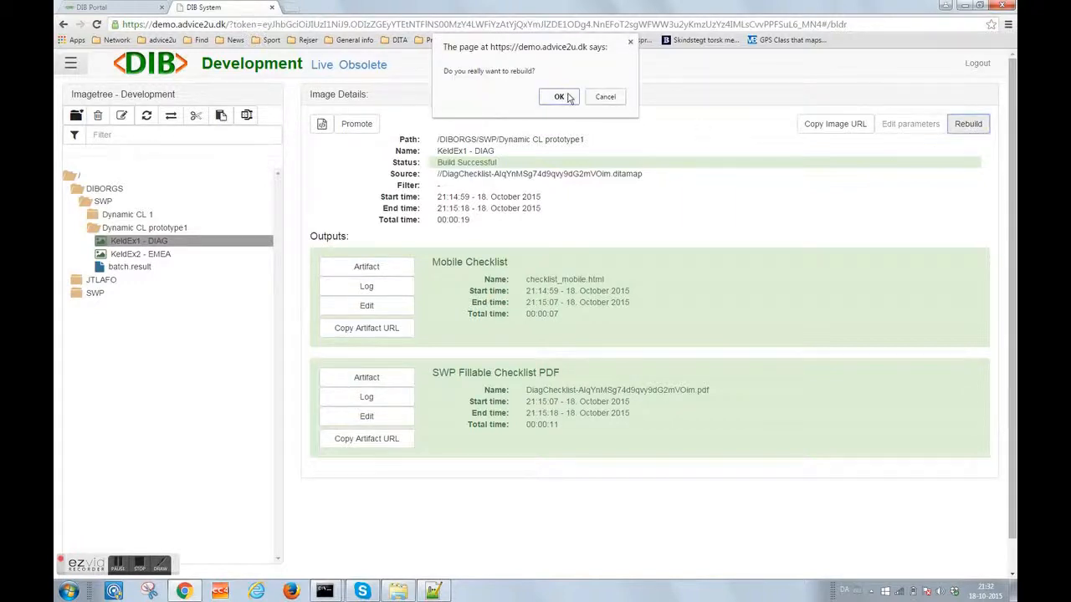
left_click(561, 97)
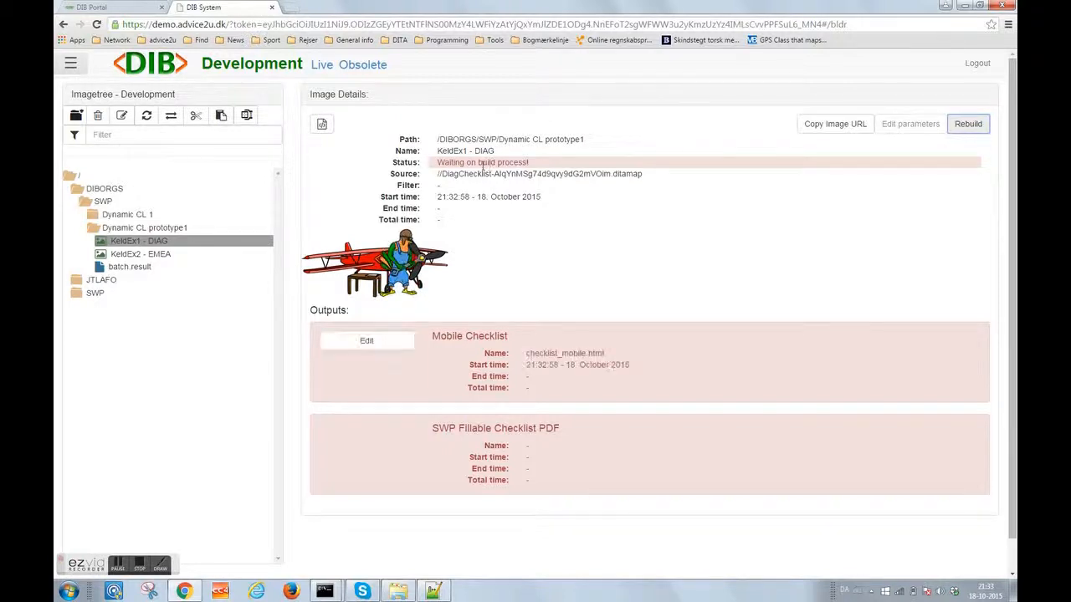
left_click(142, 259)
left_click(142, 241)
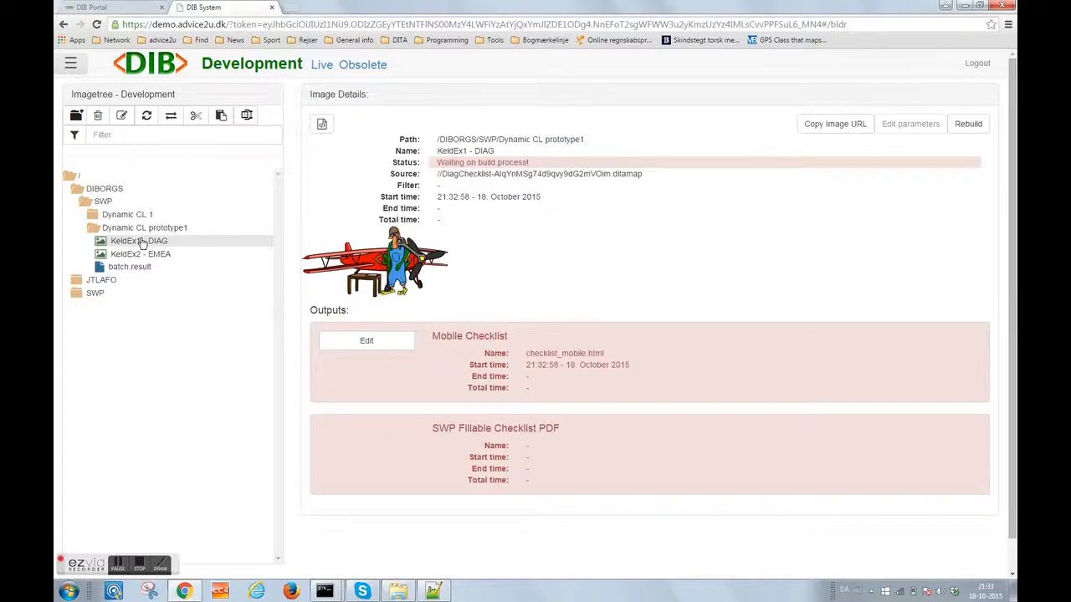
left_click(142, 242)
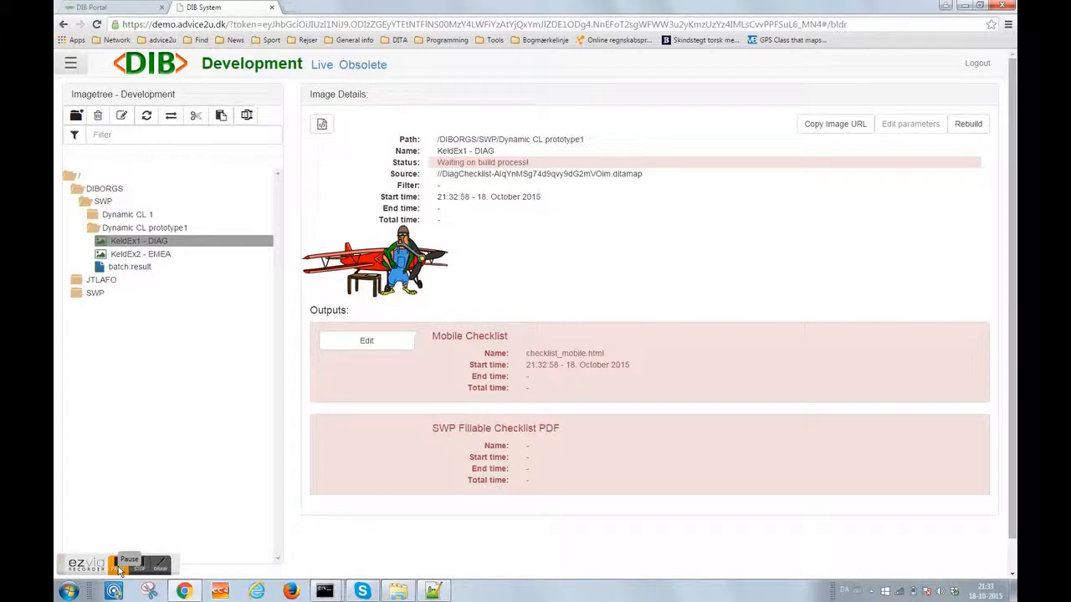
left_click(157, 241)
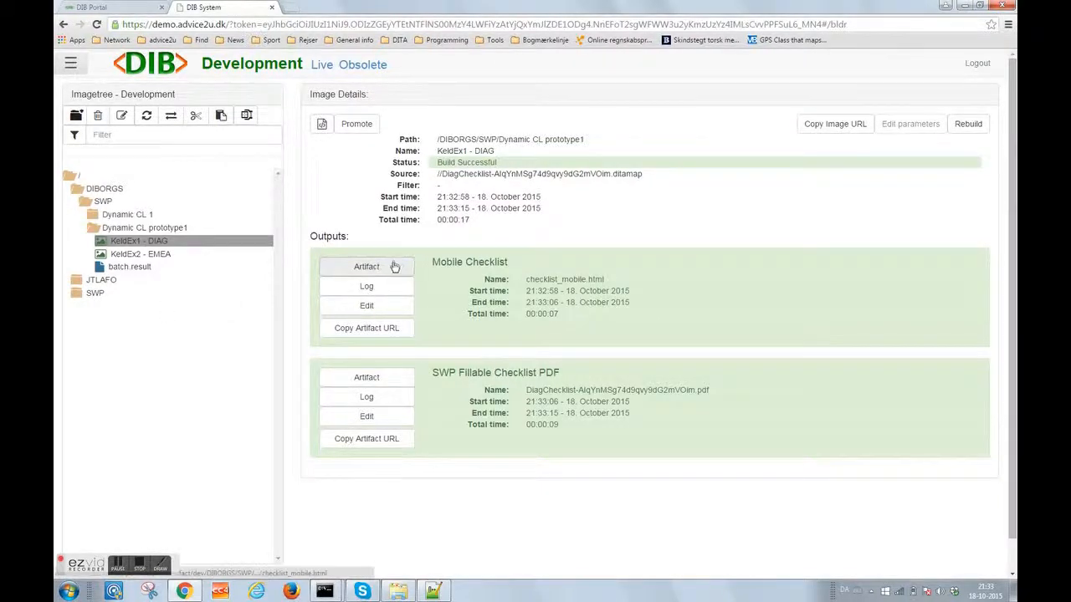
- View the rebuilt PDF, then the mobile Check items form showing pressure 10 and Incomplete
left_click(368, 378)
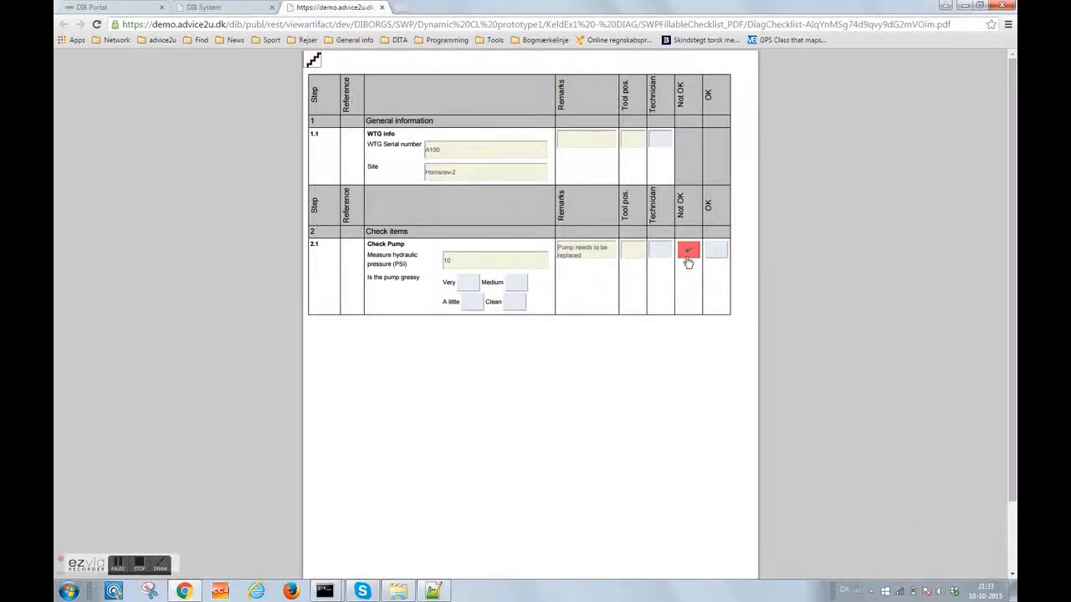
left_click(217, 11)
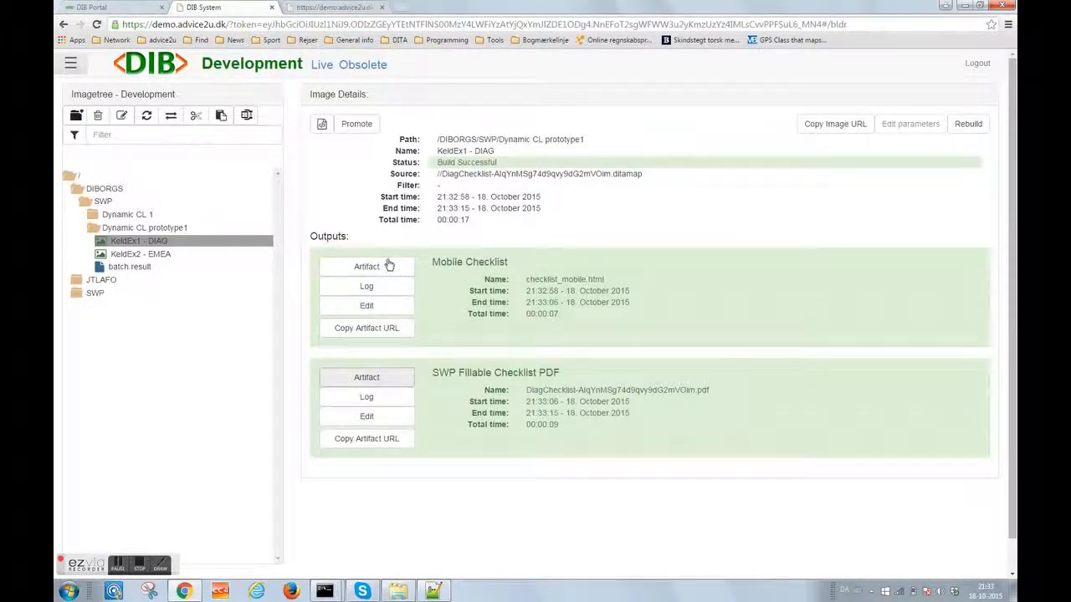
left_click(422, 265)
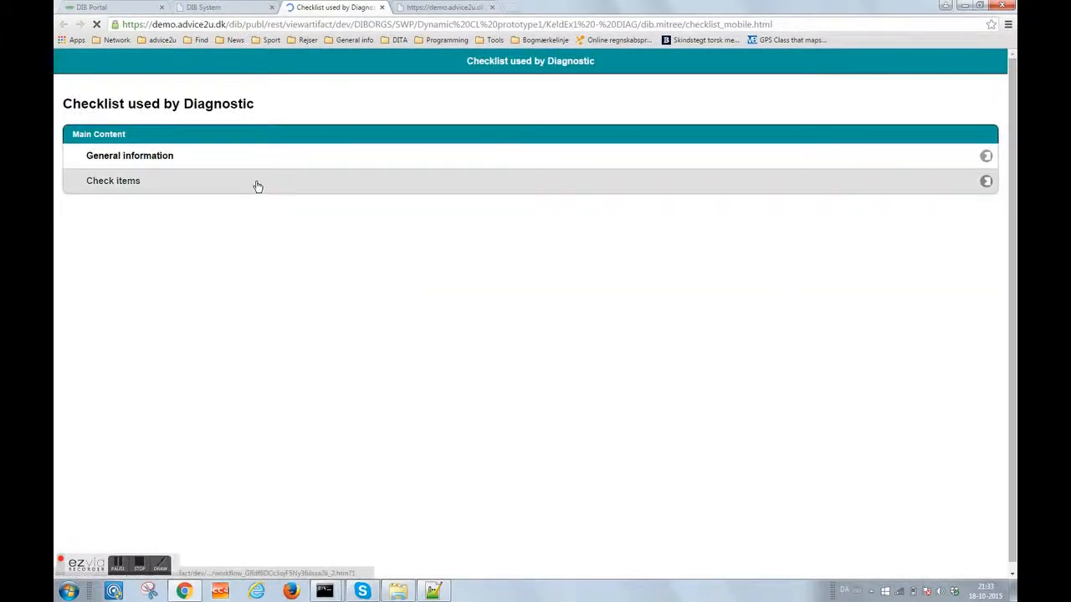
left_click(256, 185)
left_click(232, 183)
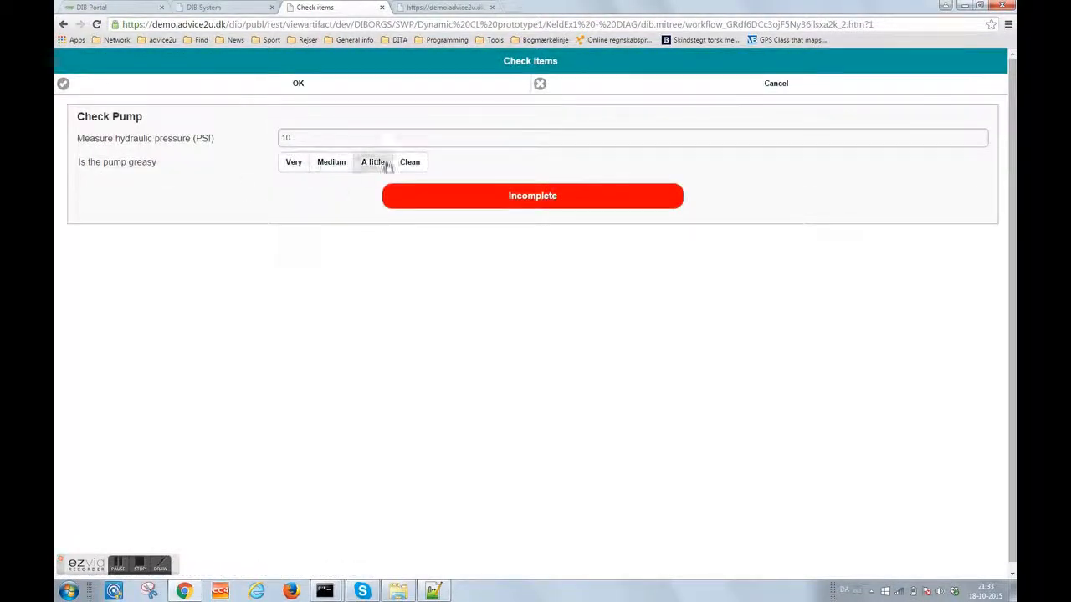
left_click(299, 87)
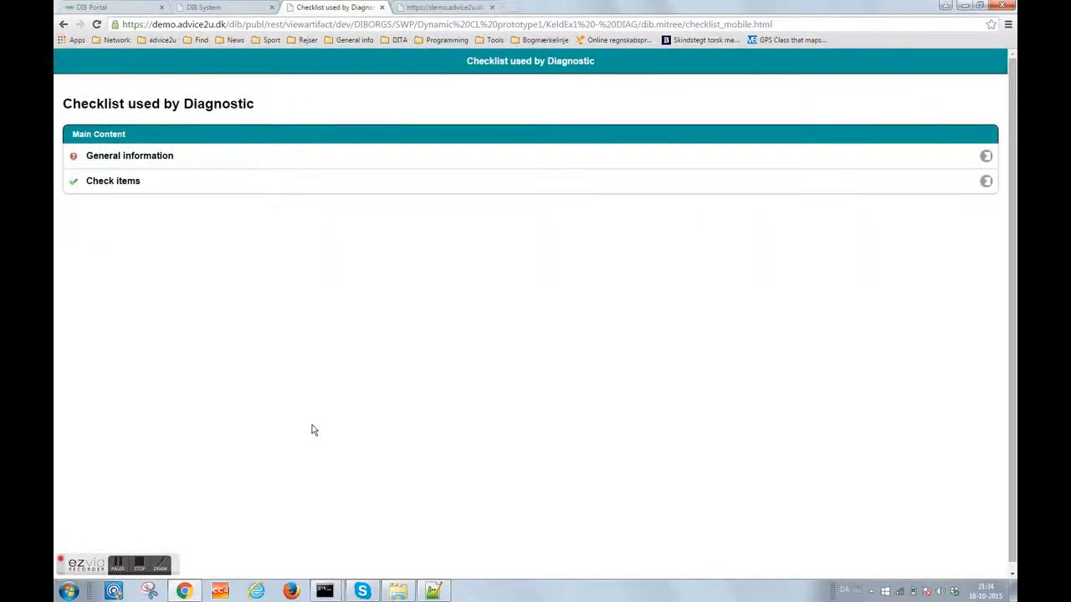